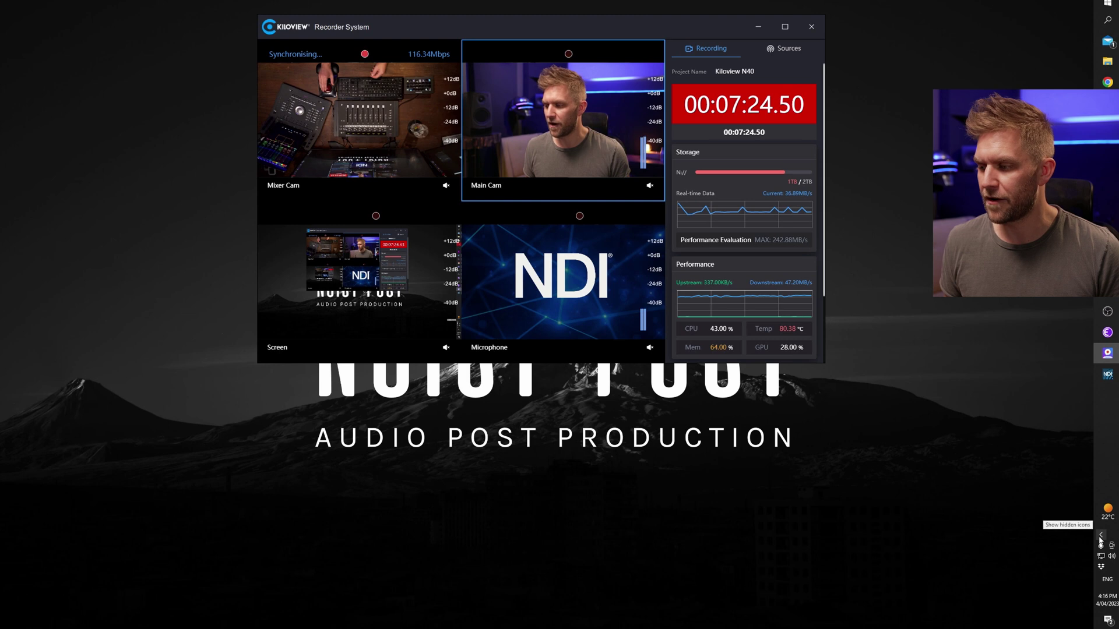
Search Windows for 'ndi' and launch NDI Tools.
left_click(1107, 21)
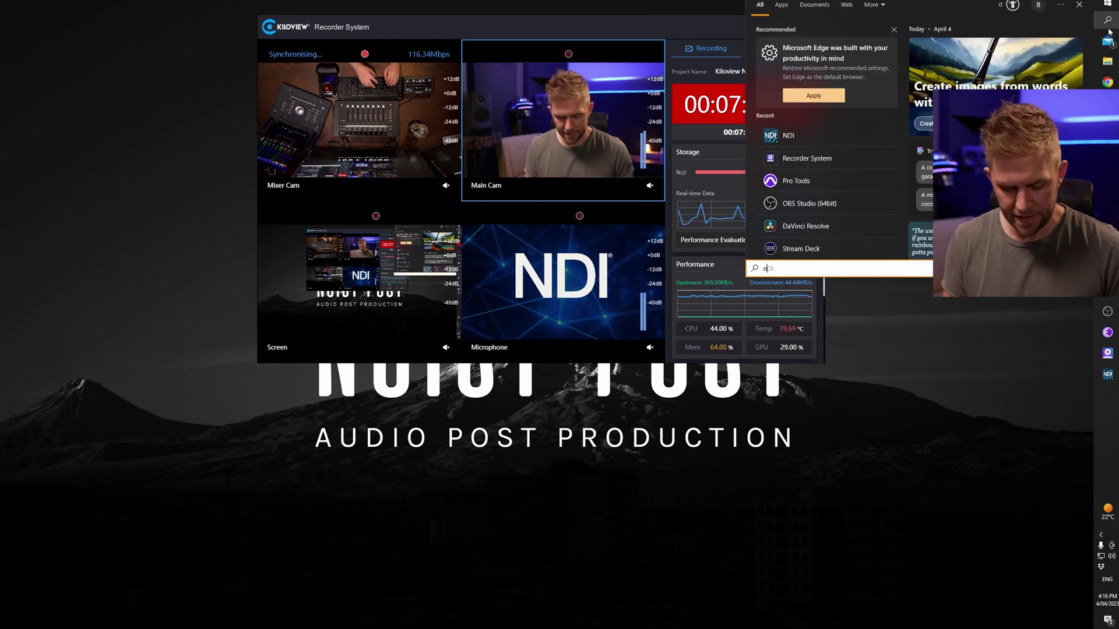
type("ndi")
key("Return")
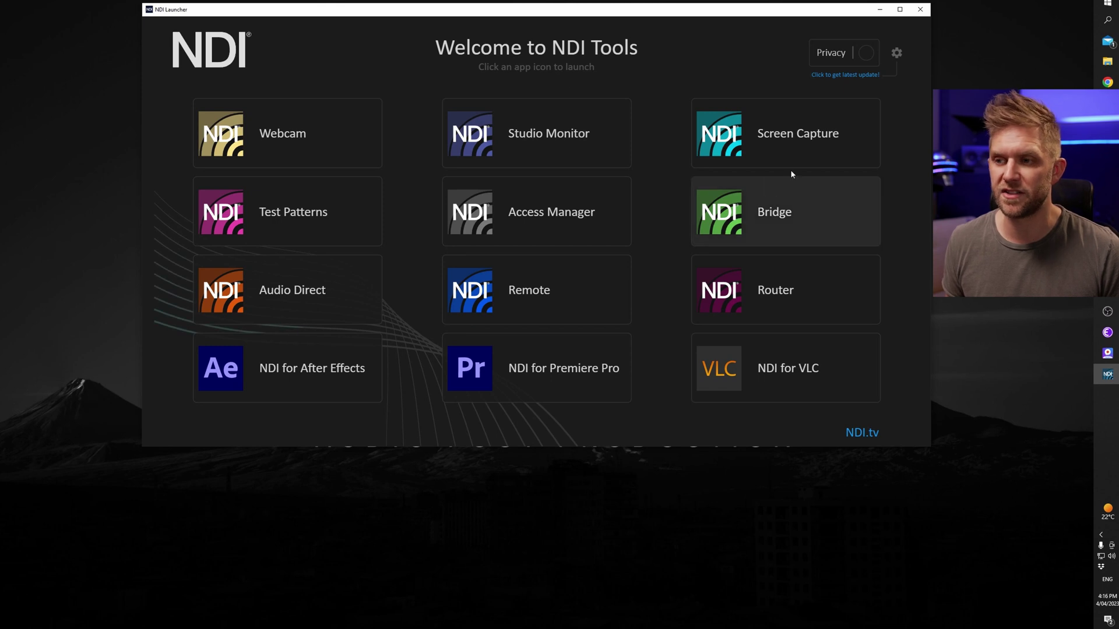
Enable Webcam Audio Source in the NDI Screen Capture tray menu, then close the menu.
mouse_move(805, 144)
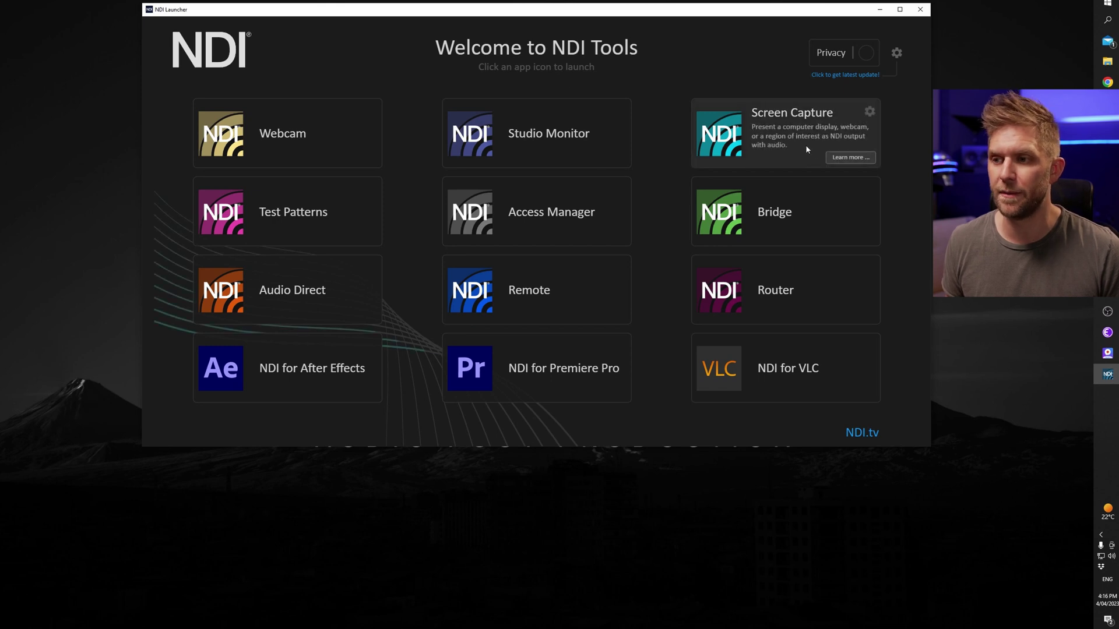
left_click(1100, 535)
right_click(1085, 535)
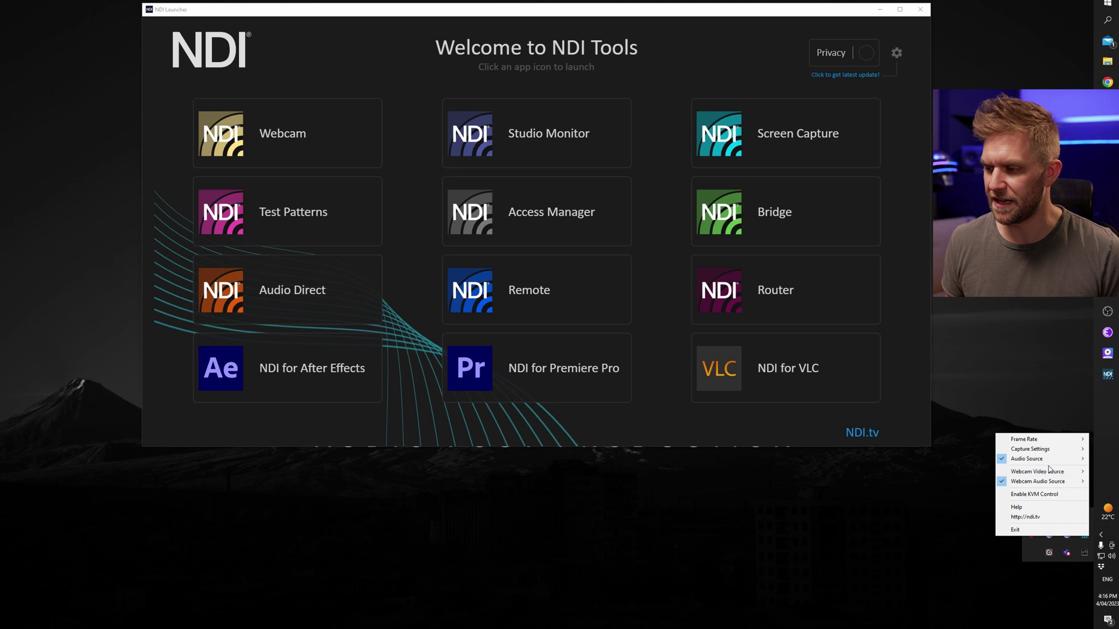
mouse_move(1041, 450)
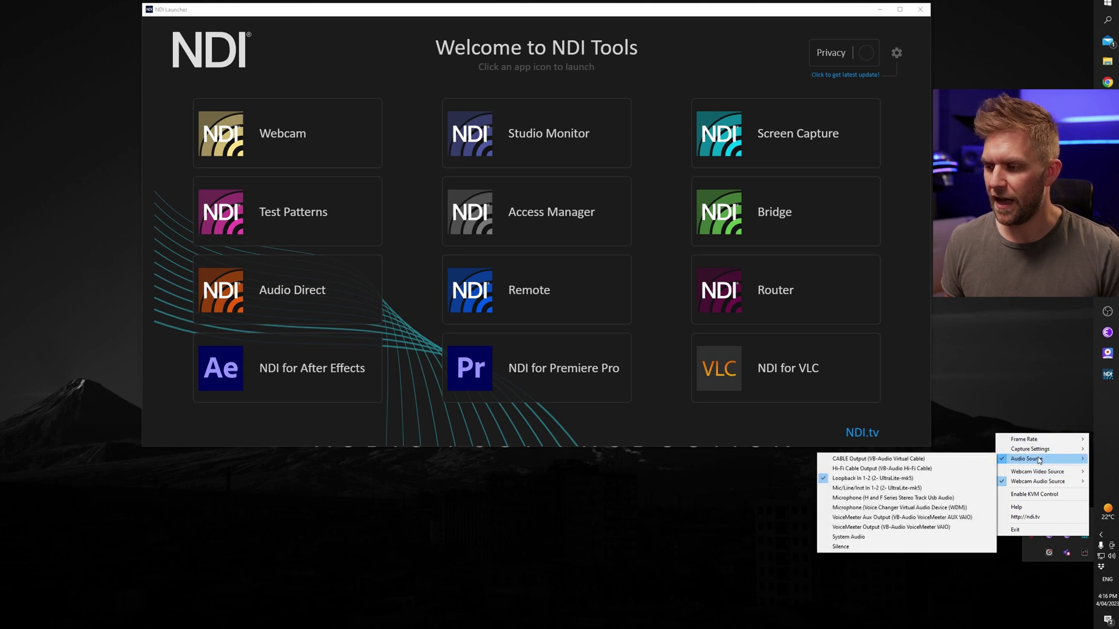
mouse_move(1041, 486)
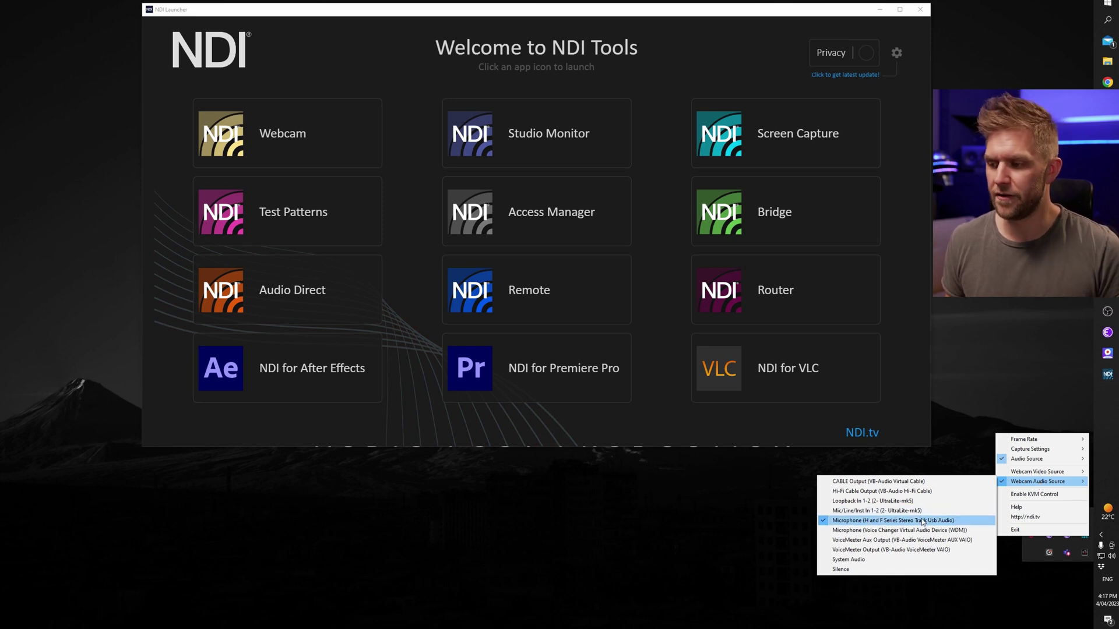
left_click(667, 394)
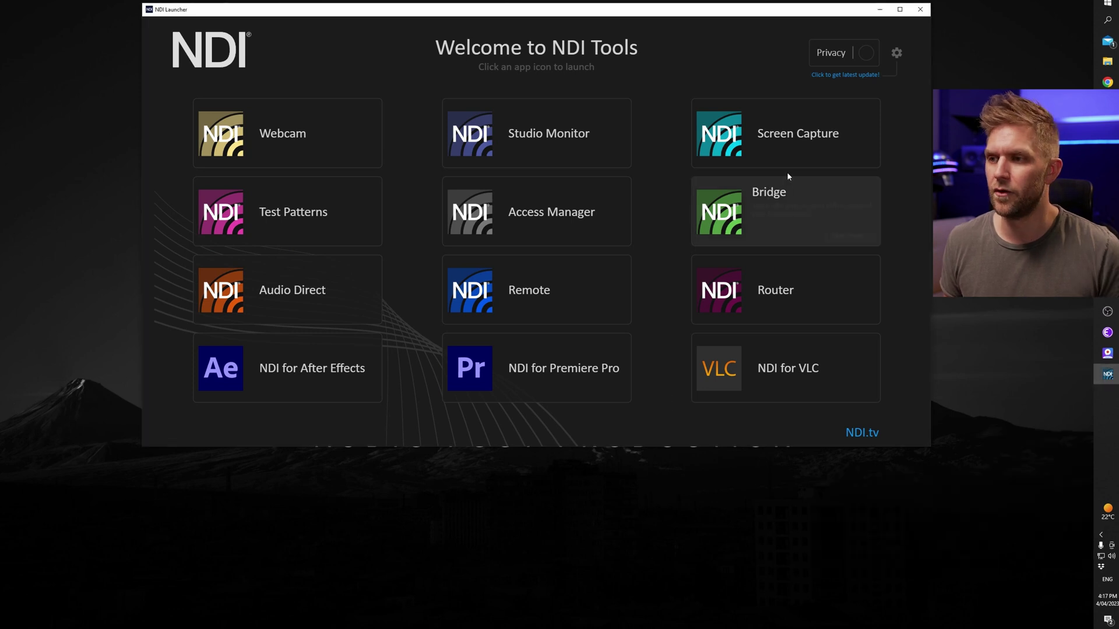
Minimize the NDI Tools launcher, move the recorder off screen and bring the N40 Encoder page on screen.
left_click(880, 10)
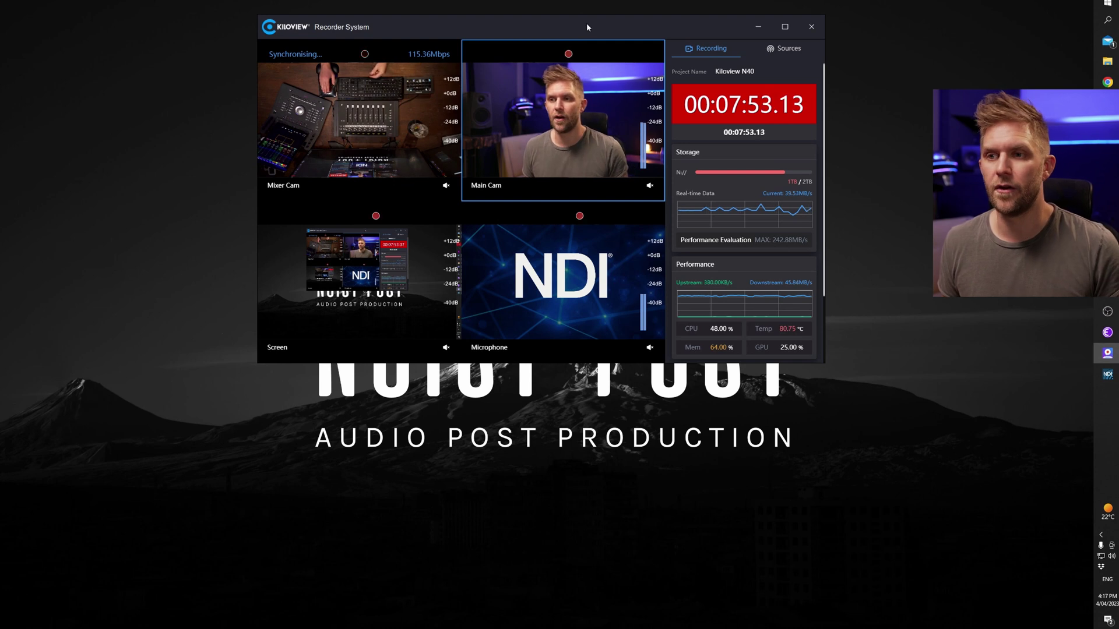
left_click_drag(586, 23, 0, 23)
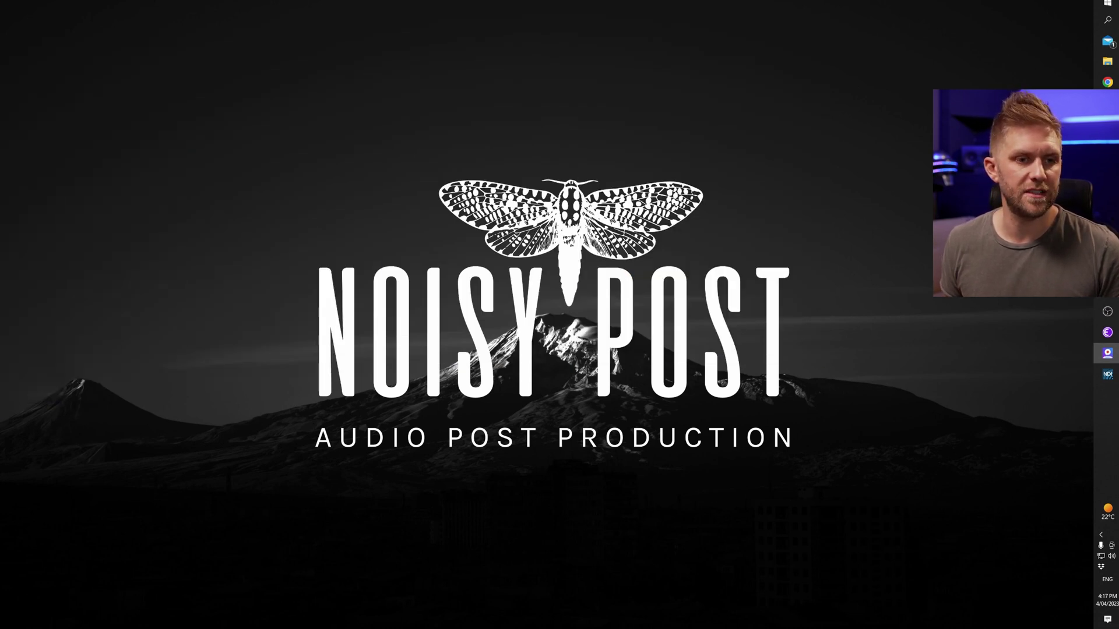
left_click_drag(0, 94, 699, 19)
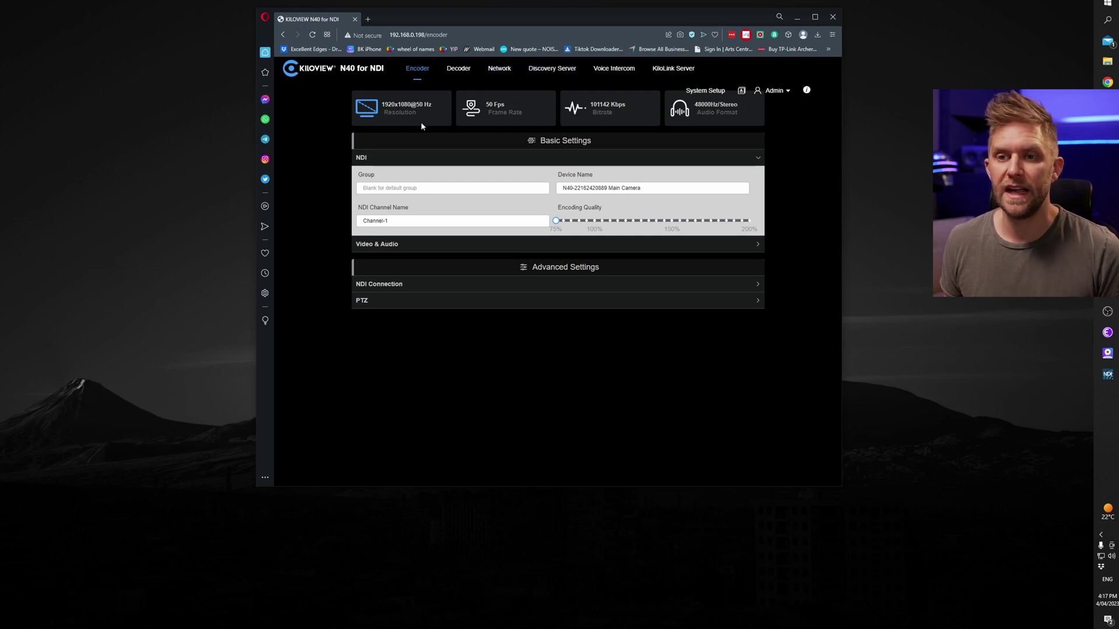
Review the N40 encoder settings (1920x1080@50 Hz, 50 fps) and bring OBS Studio to the front.
mouse_move(553, 222)
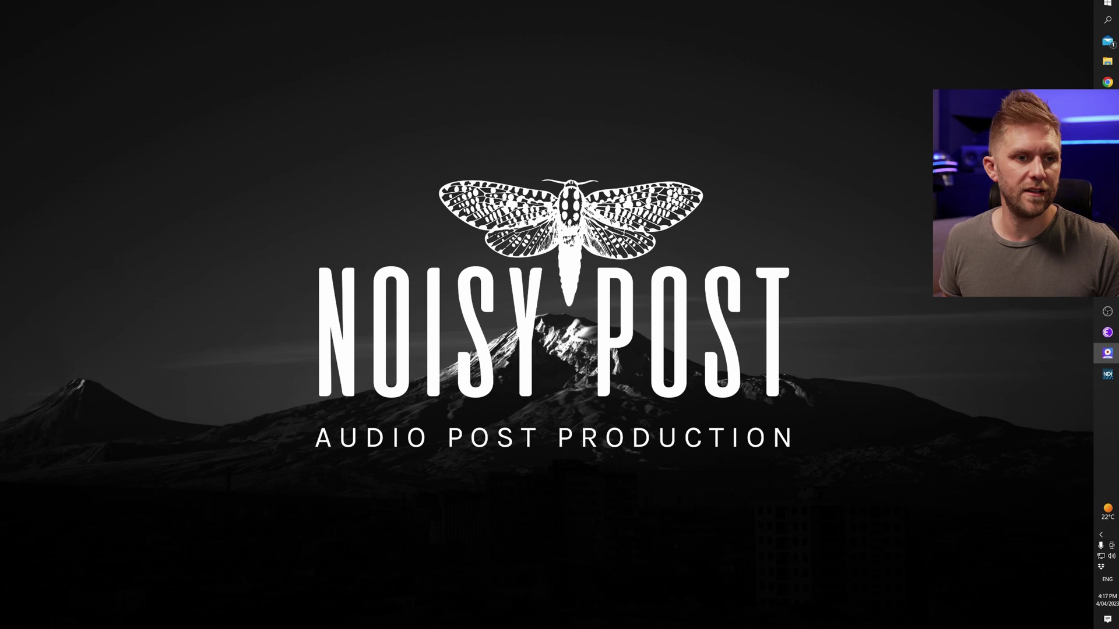
left_click(1107, 311)
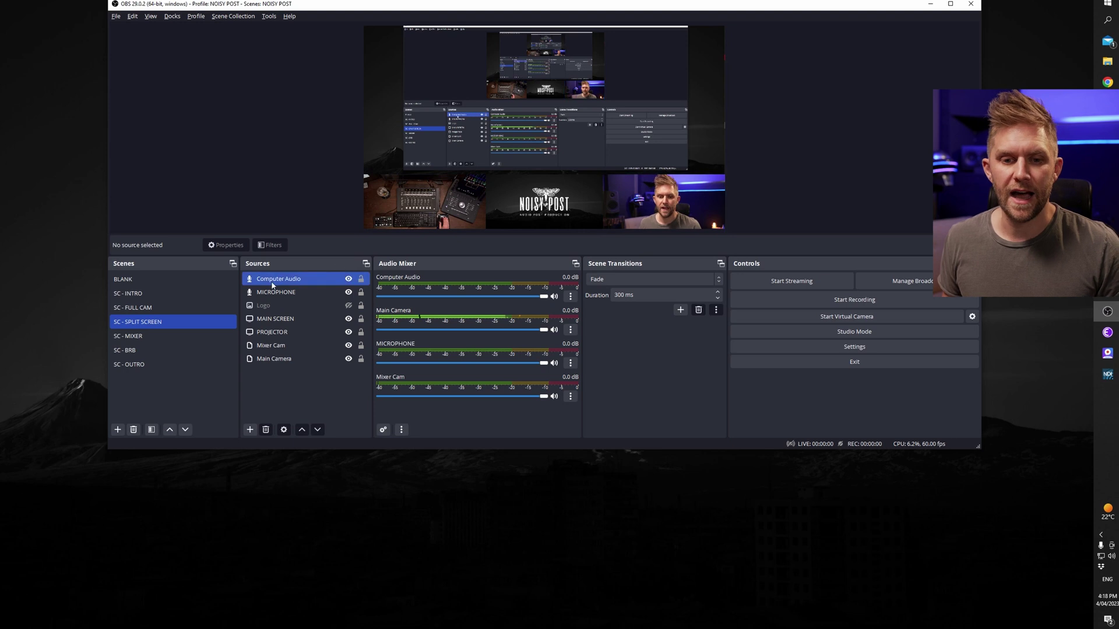
Switch OBS to the BLANK scene, which holds a single NDI Source.
left_click(187, 282)
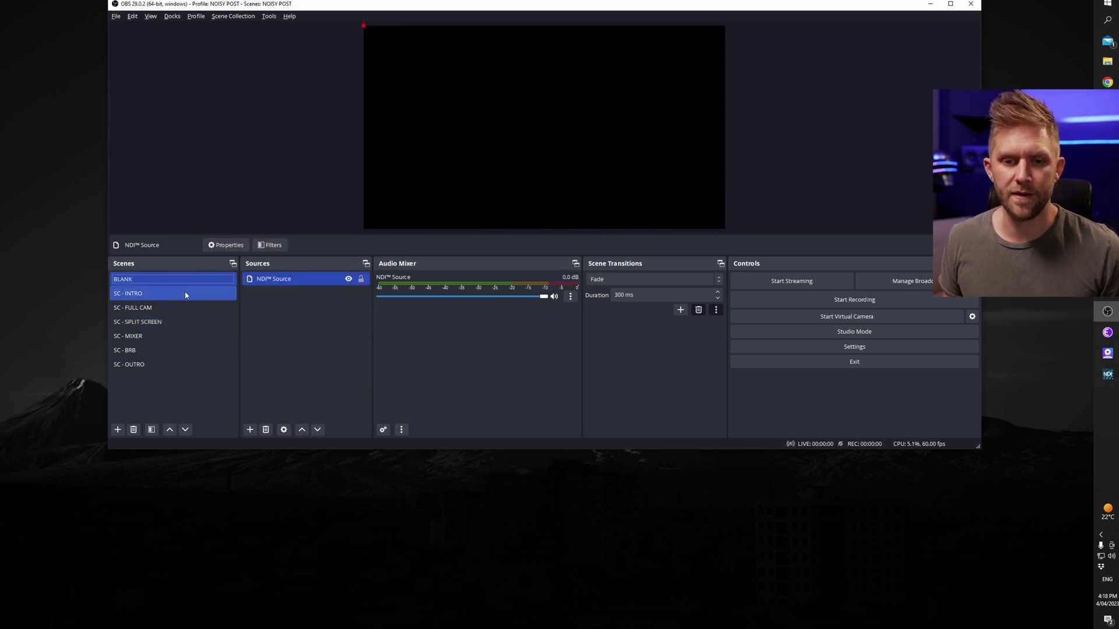
Cycle through the SC - INTRO, FULL CAM, SPLIT SCREEN, MIXER, BRB and OUTRO scenes.
left_click(185, 295)
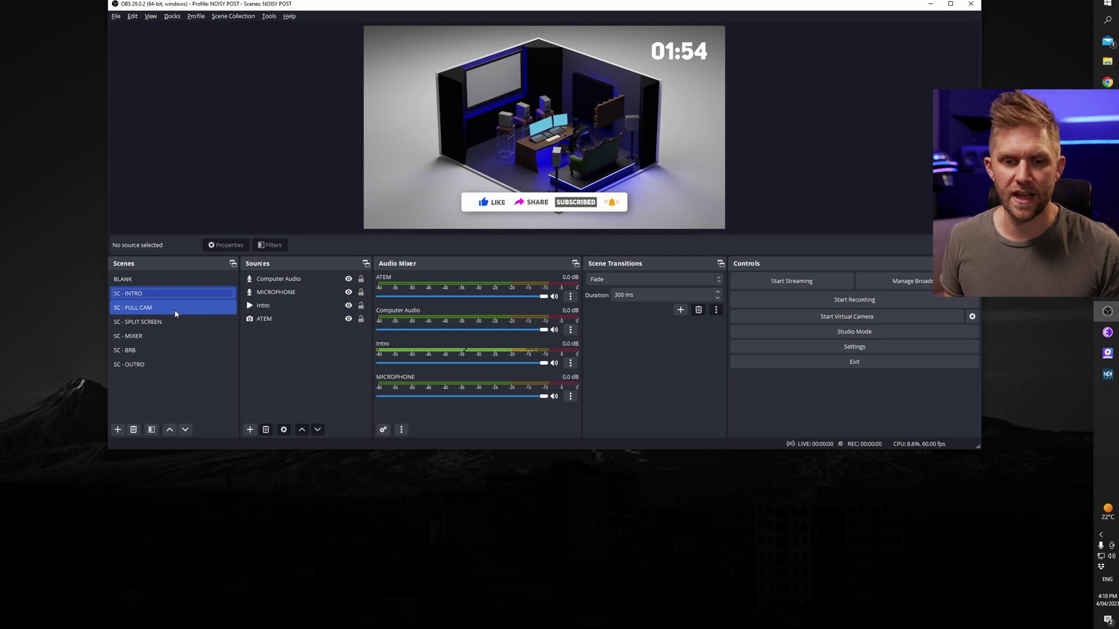
left_click(175, 311)
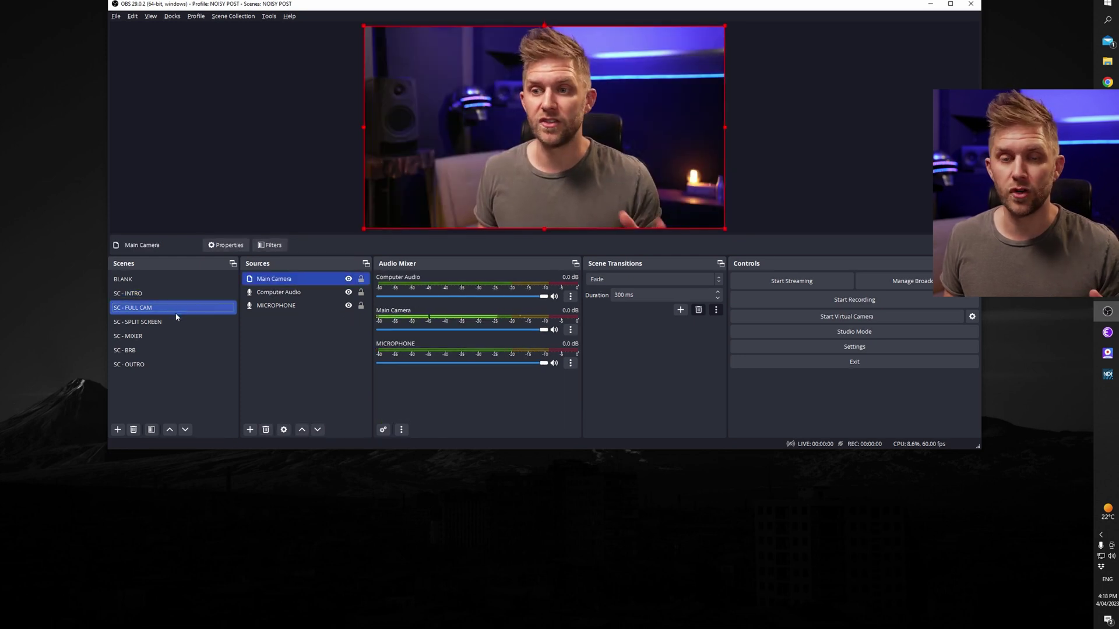
left_click(170, 323)
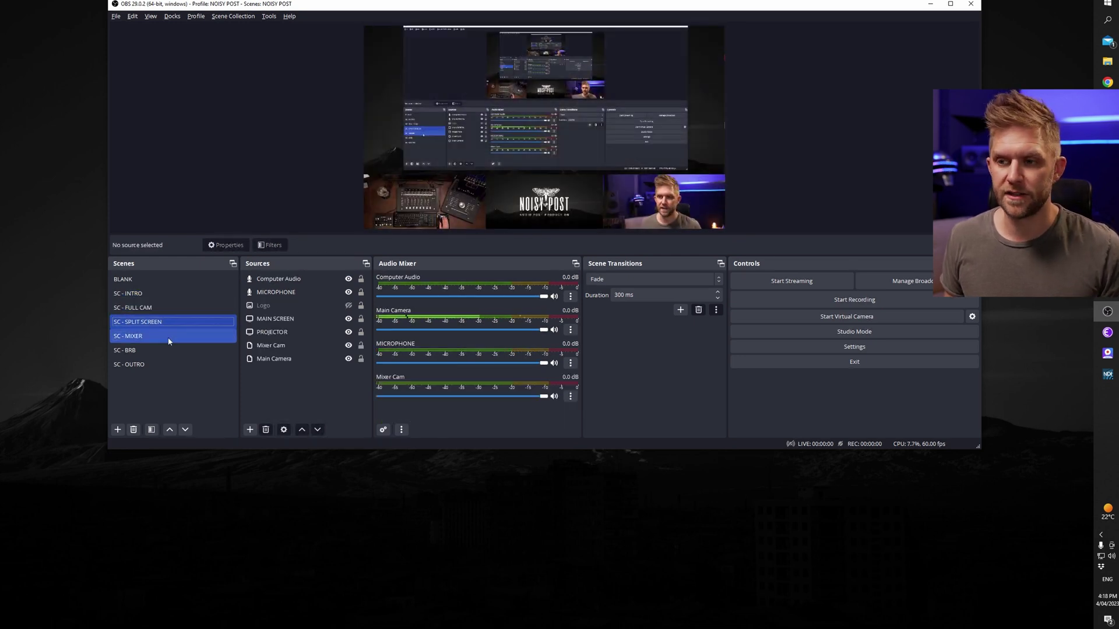
left_click(170, 342)
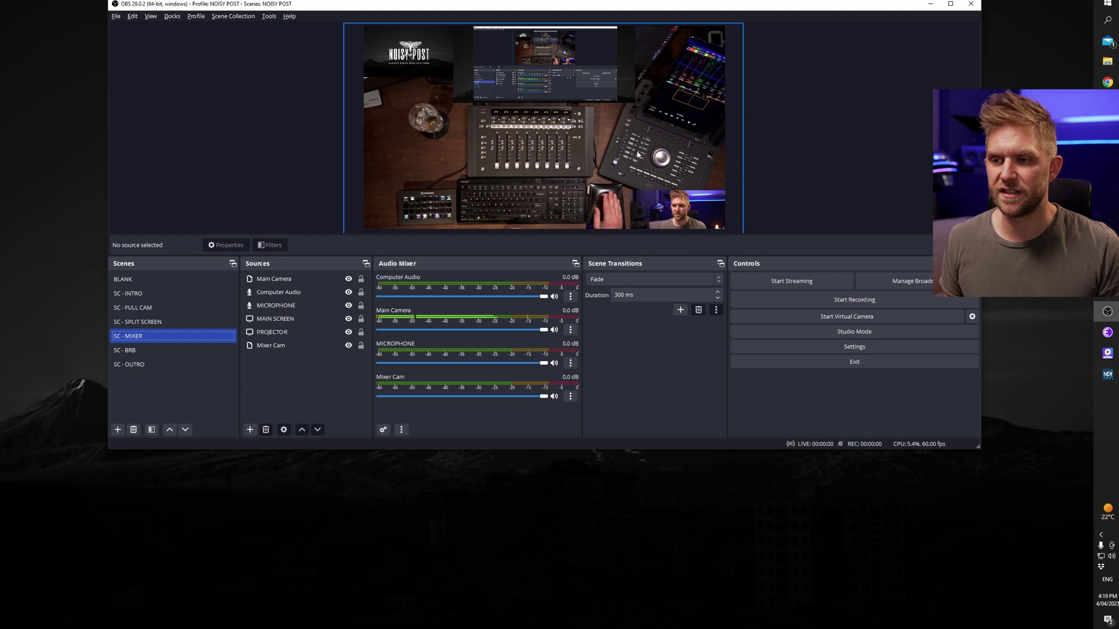
left_click(187, 349)
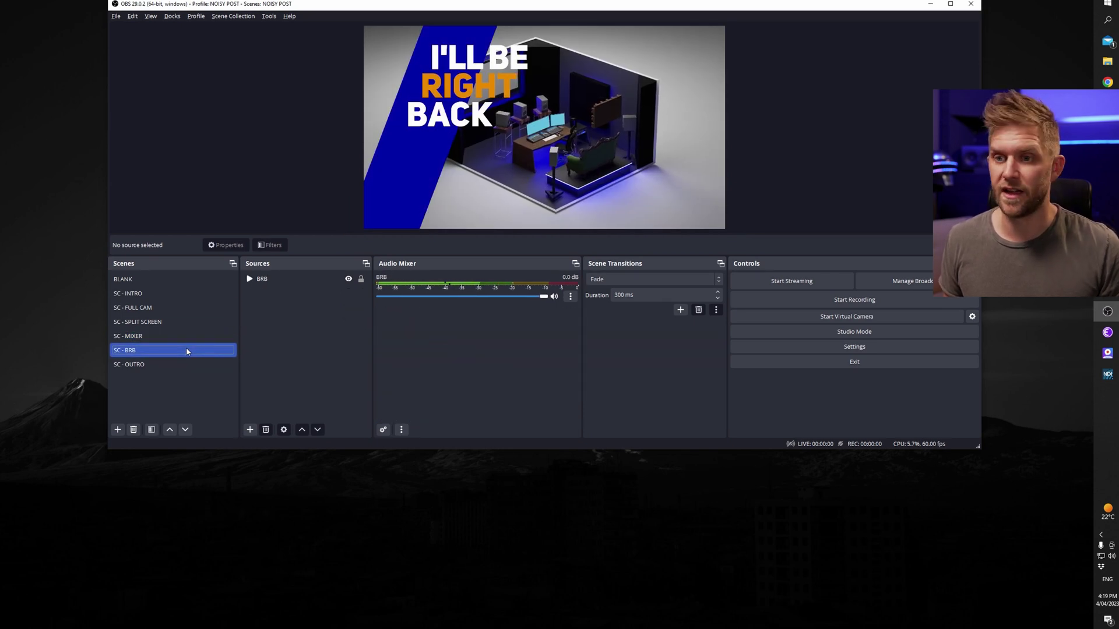
left_click(188, 365)
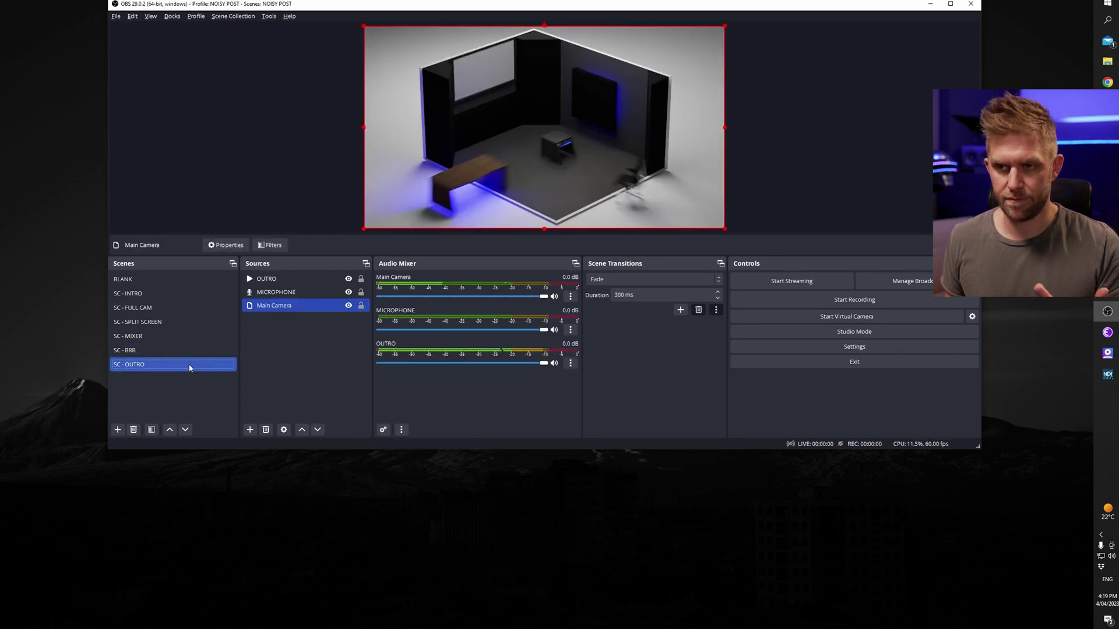
left_click(178, 307)
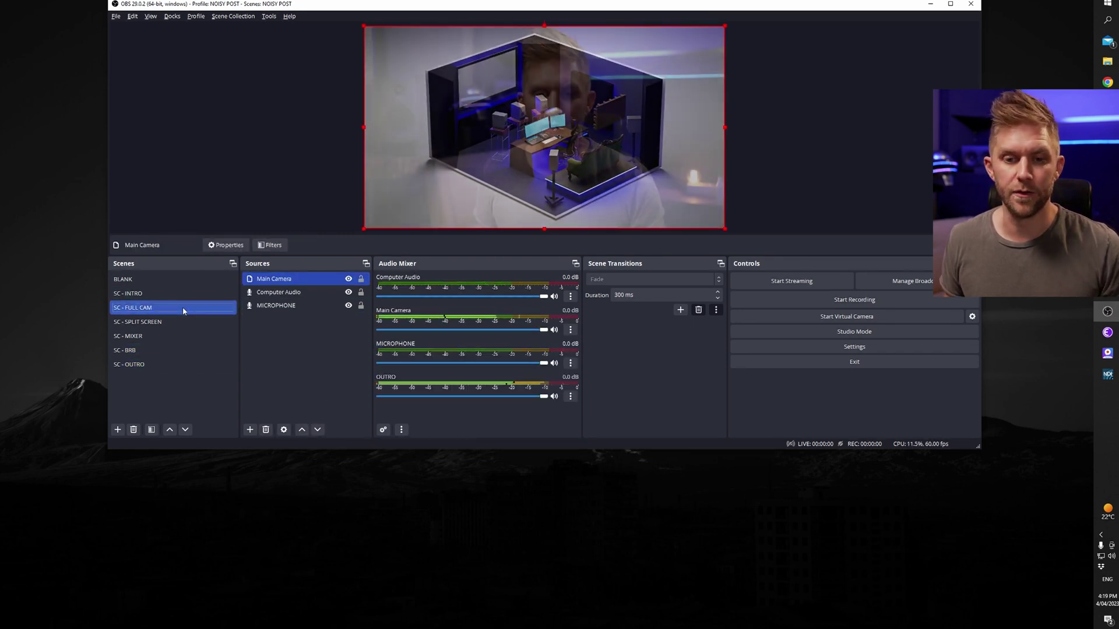
left_click(174, 362)
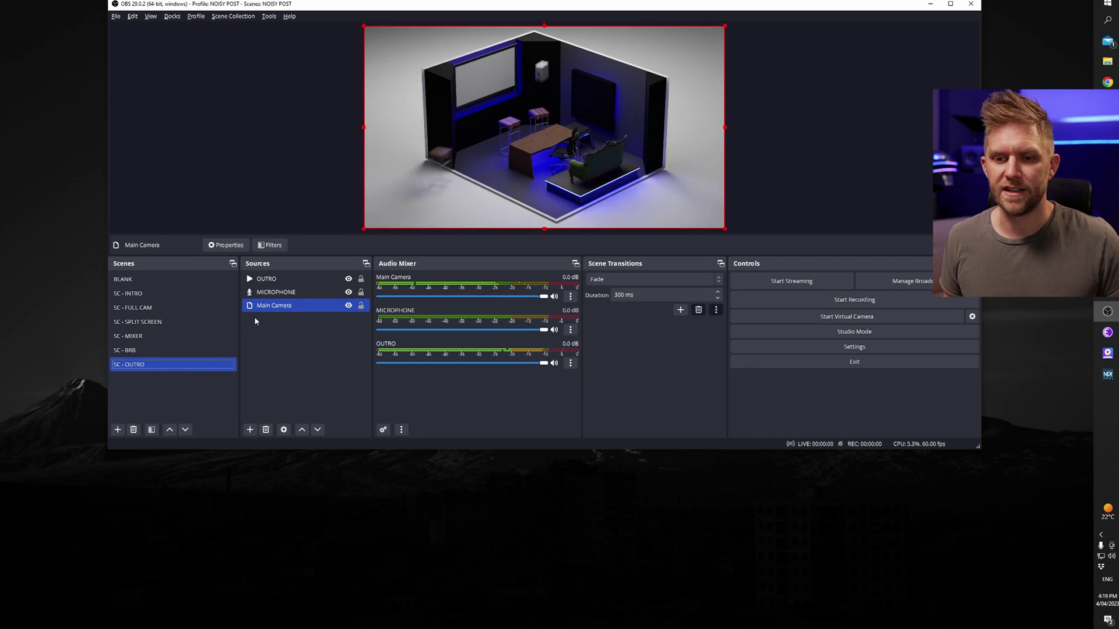
Select the empty BLANK scene and start adding a new NDI™ Source.
left_click(123, 279)
left_click(250, 430)
left_click(297, 324)
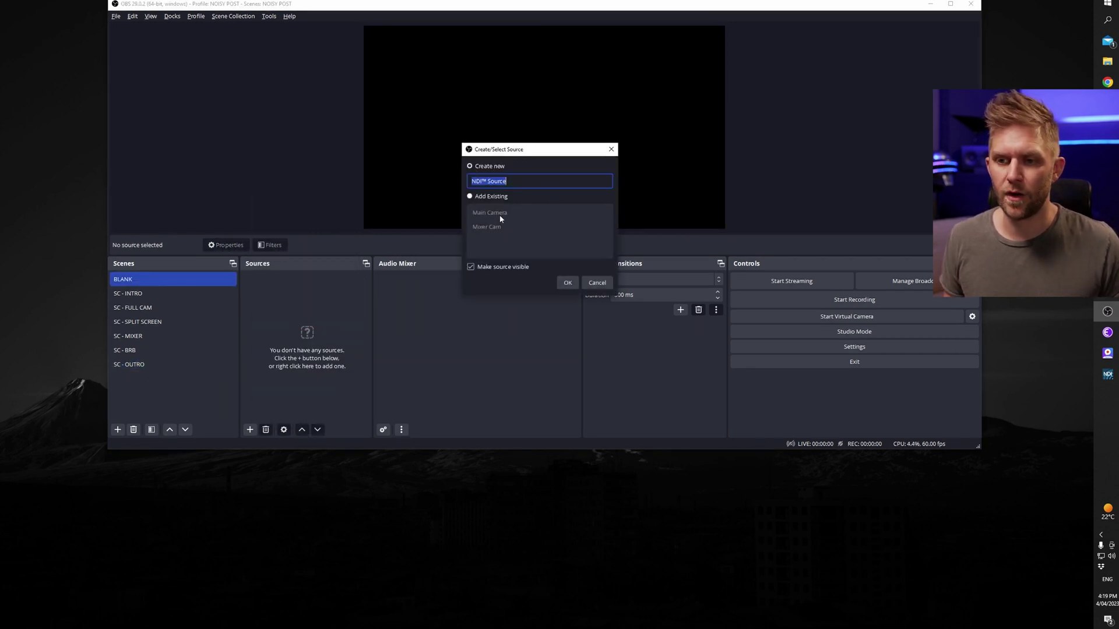
Create the NDI™ Source using N40 MAIN CAMERA as the source, with hardware acceleration allowed.
key("Return")
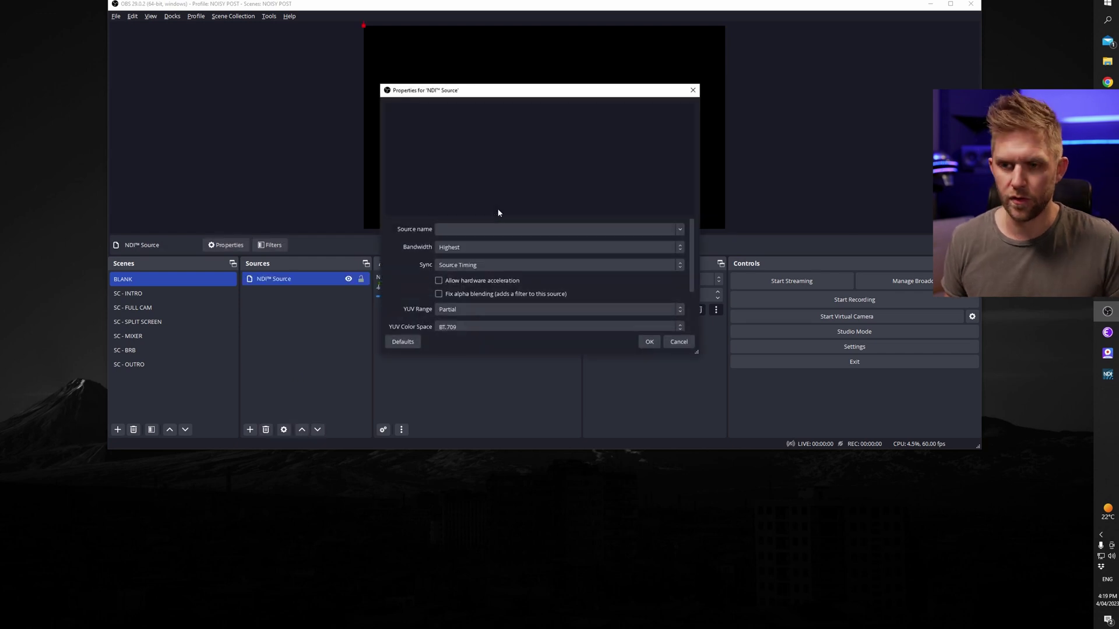
left_click(680, 230)
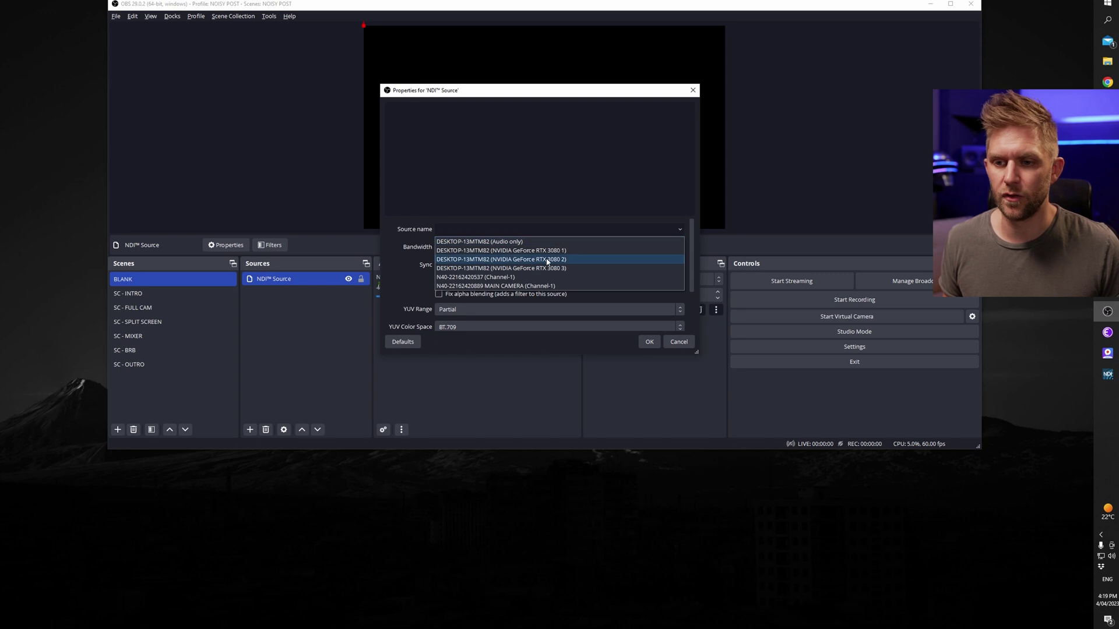
left_click(513, 285)
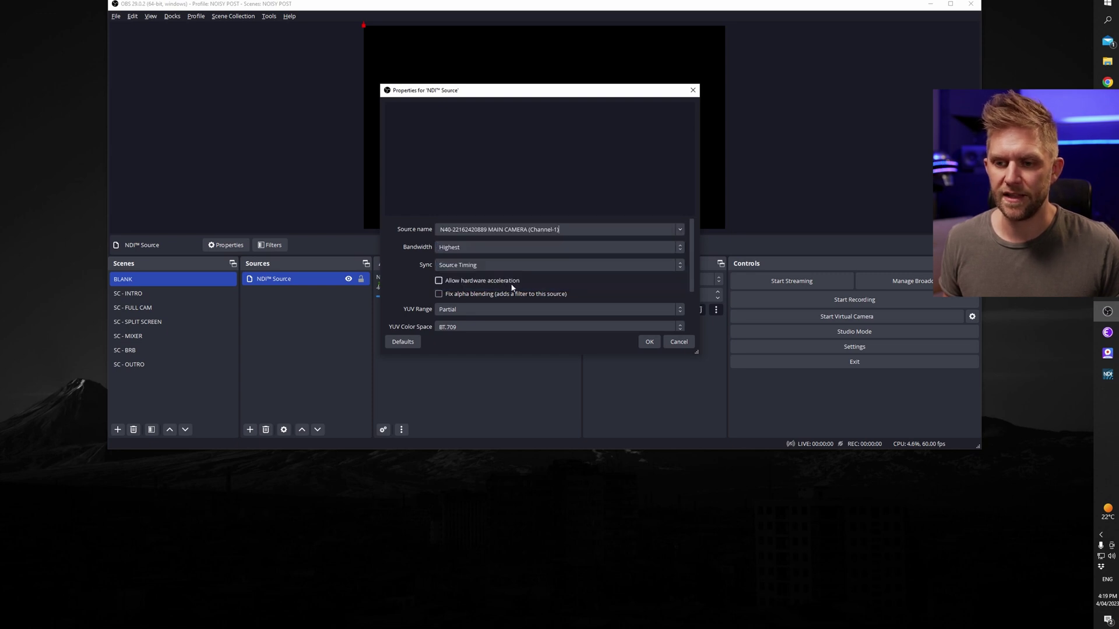
left_click(472, 282)
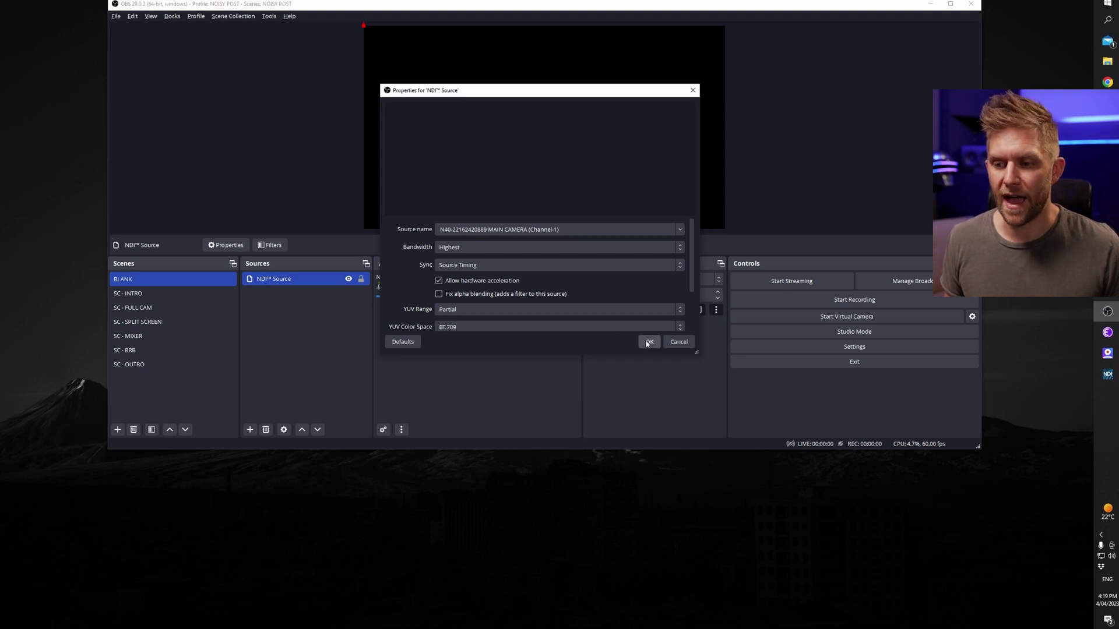
scroll(670, 297, "down", 1)
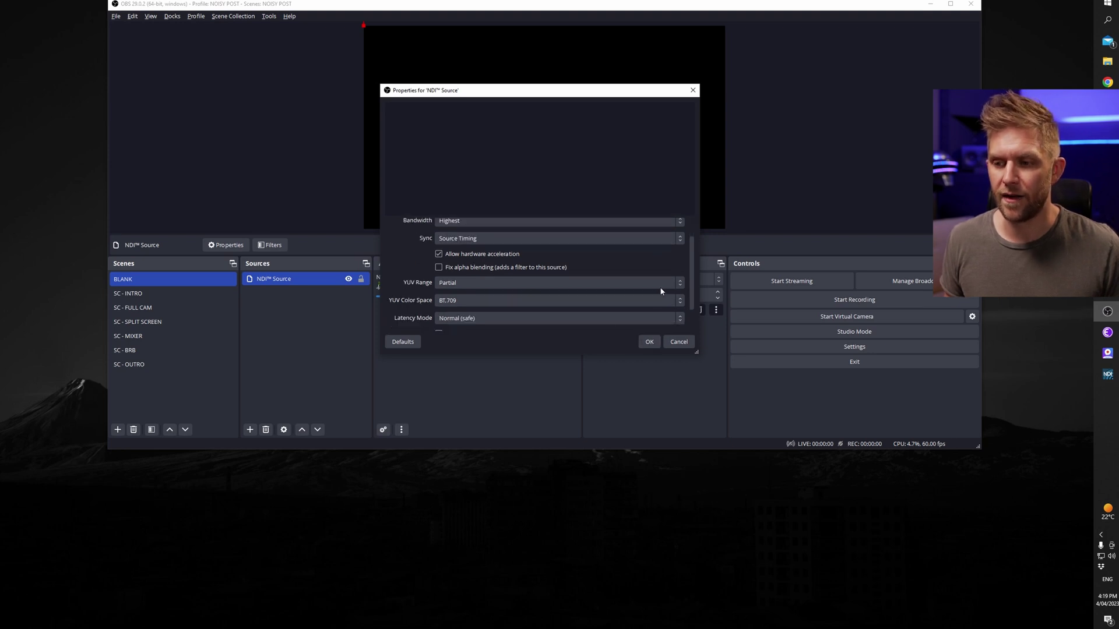
left_click(648, 343)
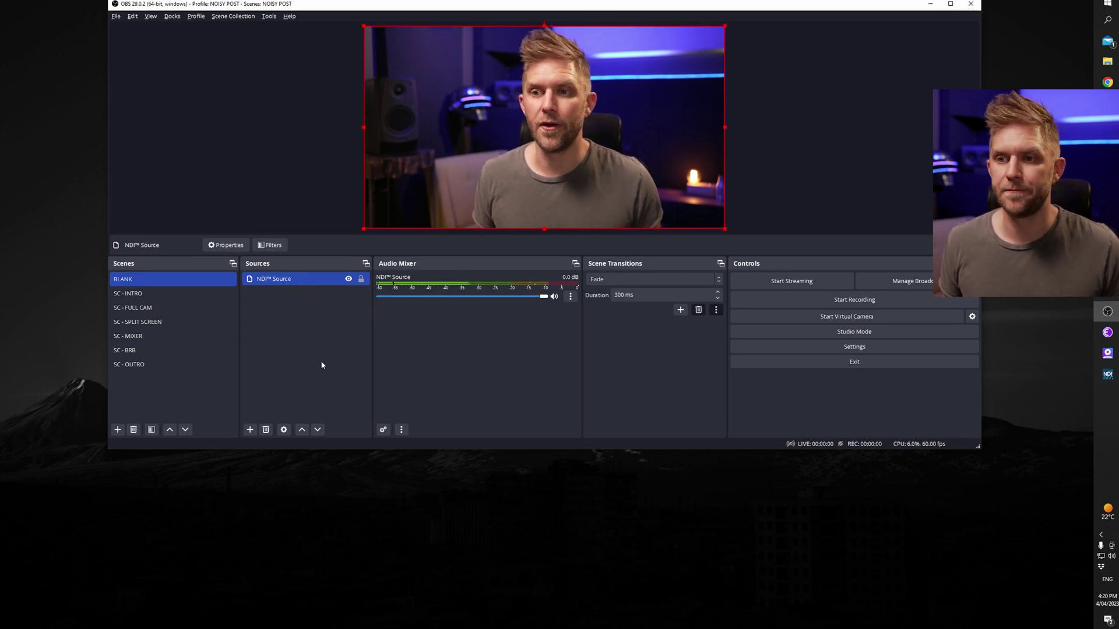
Cycle through the SC - INTRO and FULL CAM scenes back to SPLIT SCREEN, then place the Kiloview Recorder over OBS.
left_click(169, 321)
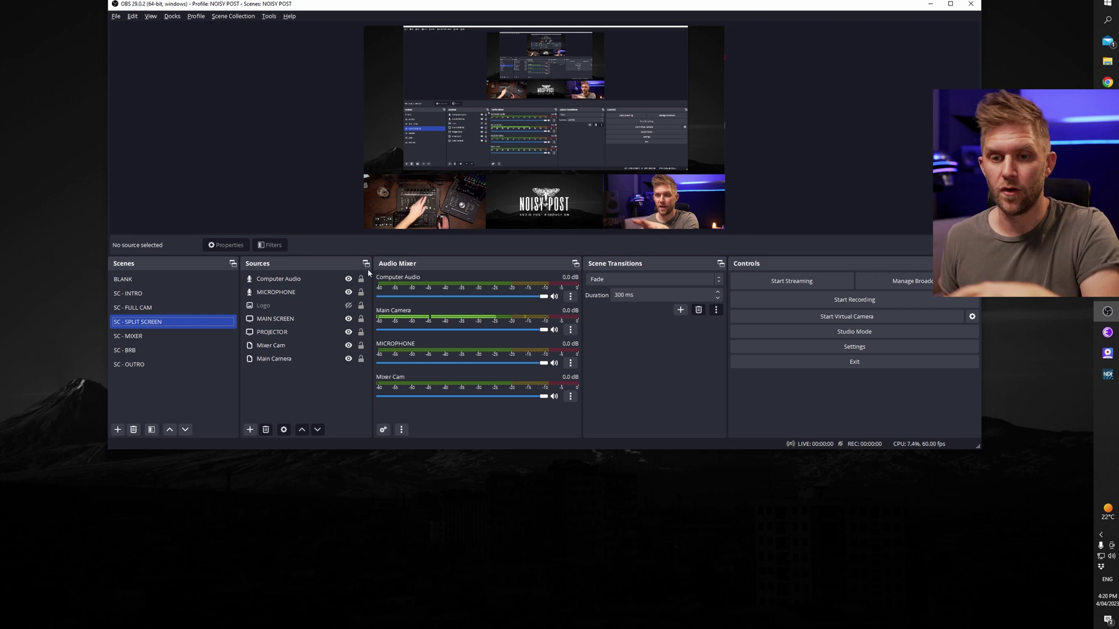
left_click(198, 293)
left_click(199, 308)
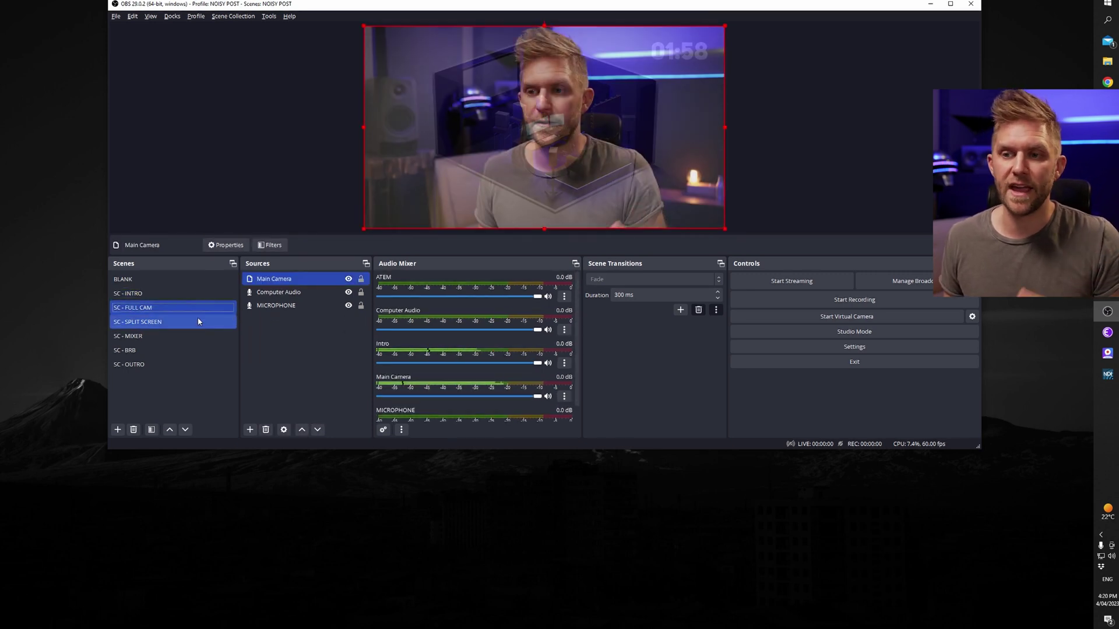
left_click(199, 321)
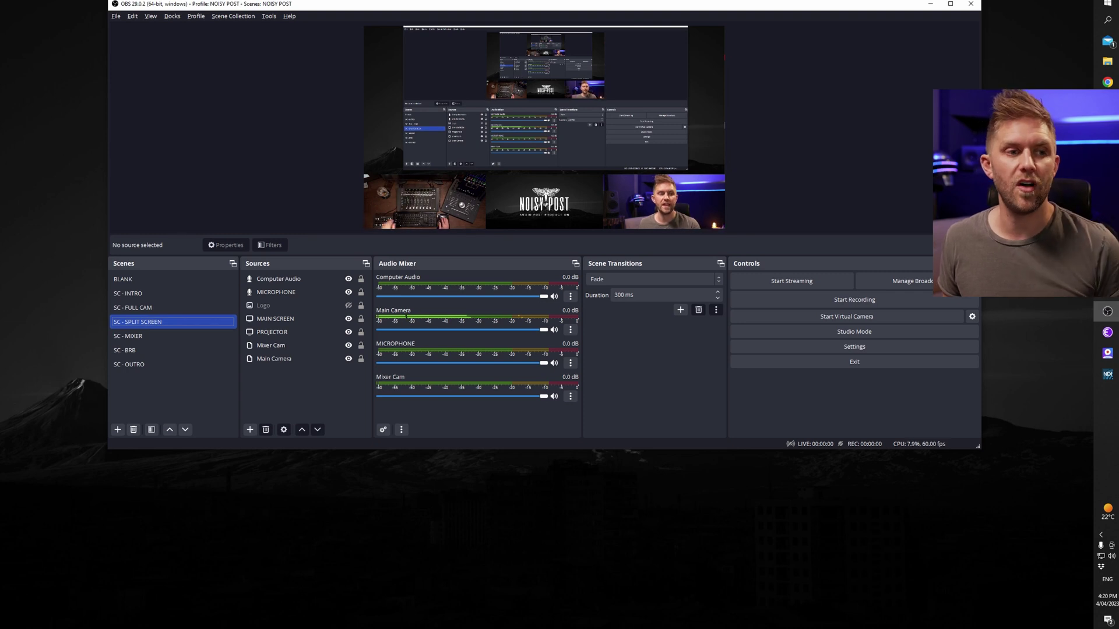
left_click(1107, 353)
left_click_drag(81, 64, 623, 23)
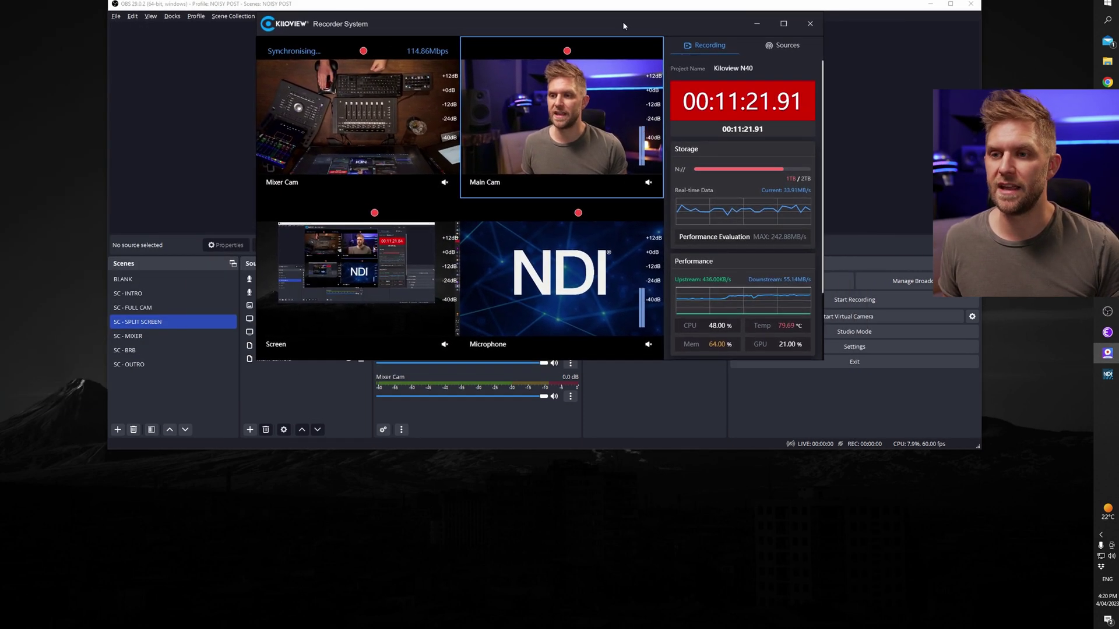